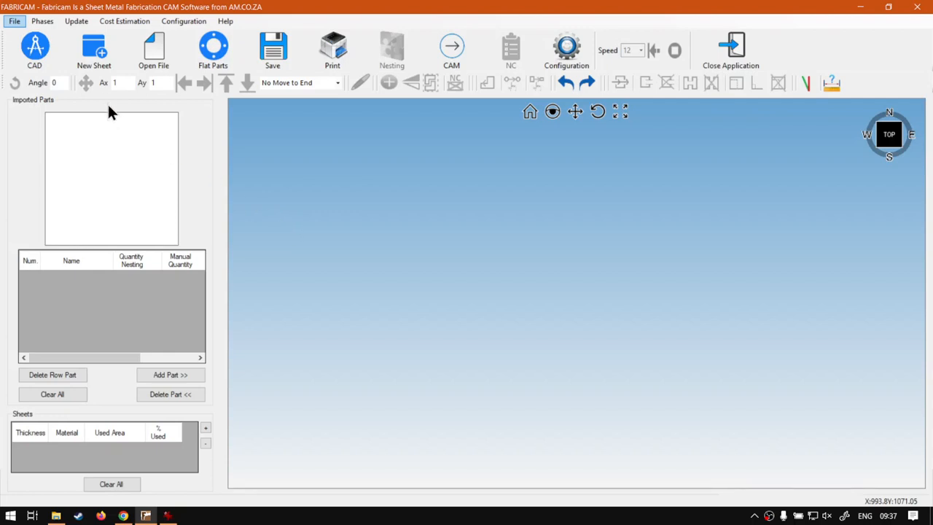
# Step: Create a new steel sheet from the 2000 × 1000 mm stock entry with a thickness of 6 mm
pyautogui.click(93, 51)
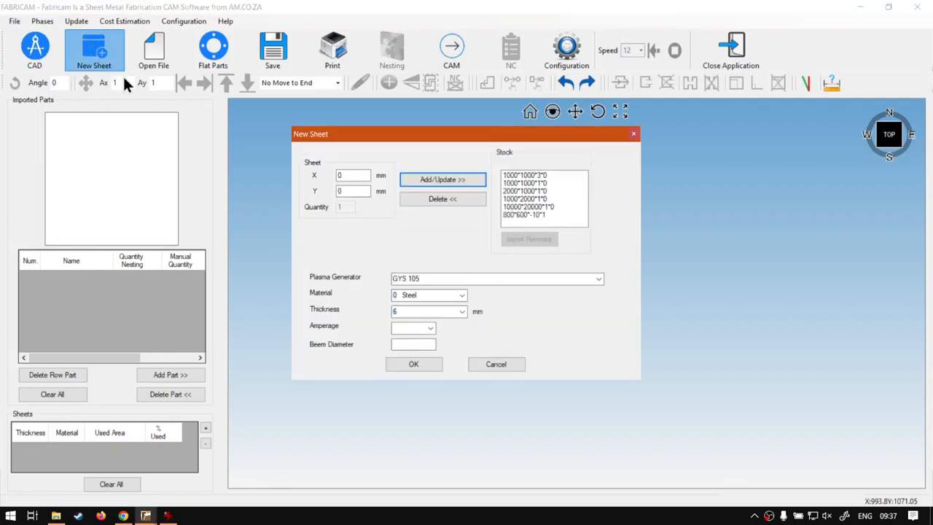
pyautogui.click(526, 190)
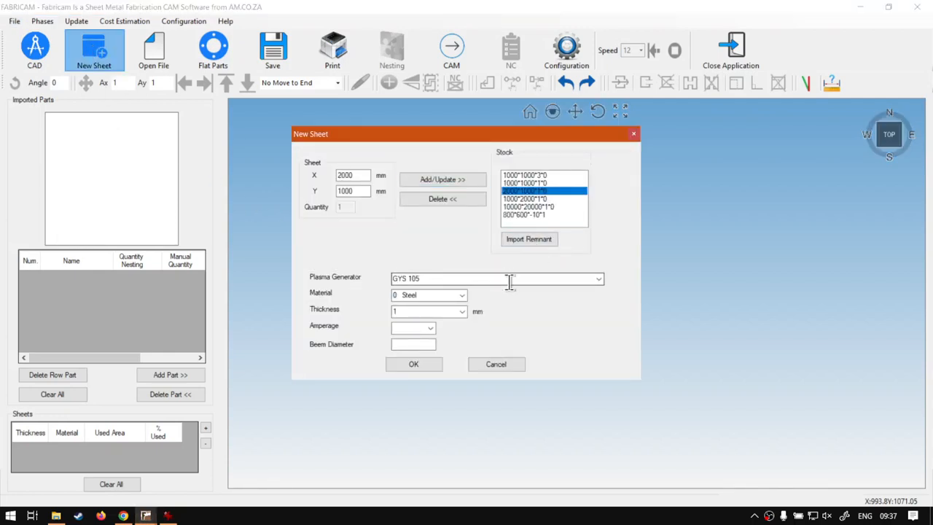
pyautogui.click(462, 312)
pyautogui.click(418, 322)
pyautogui.click(414, 364)
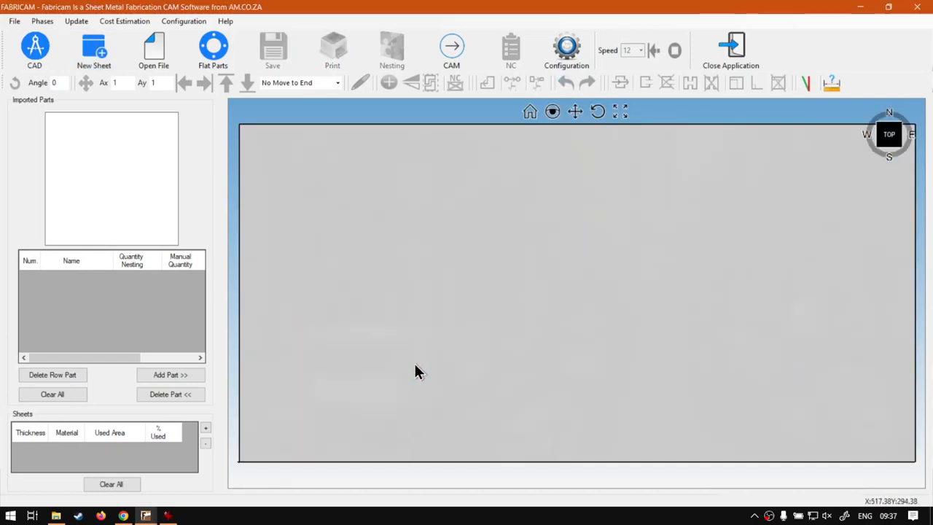
# Step: Create the circular flat part P13 with diameter D1 of 200 mm
pyautogui.click(214, 56)
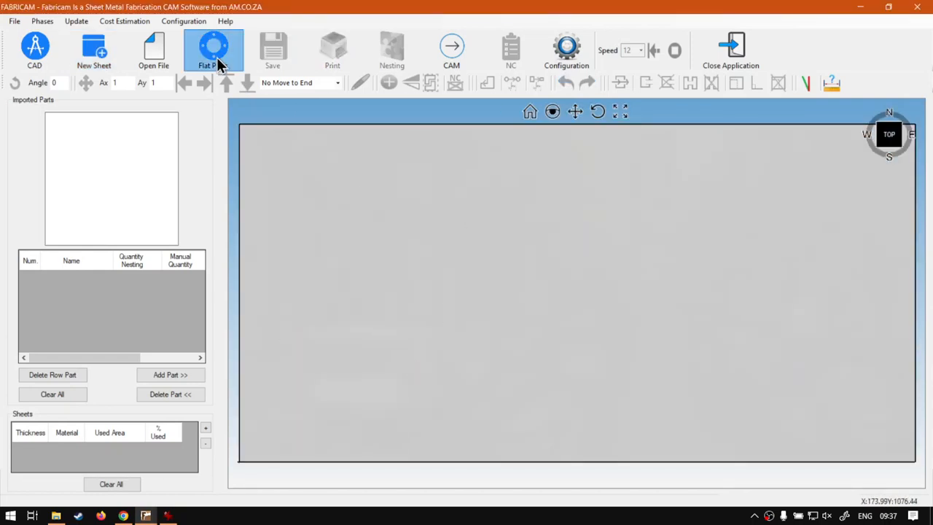
pyautogui.doubleClick(329, 152)
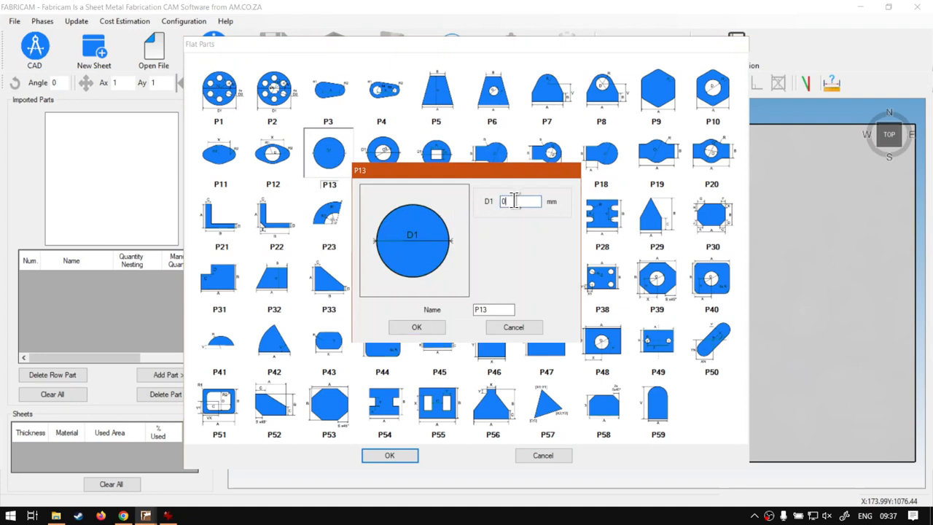
pyautogui.write('200')
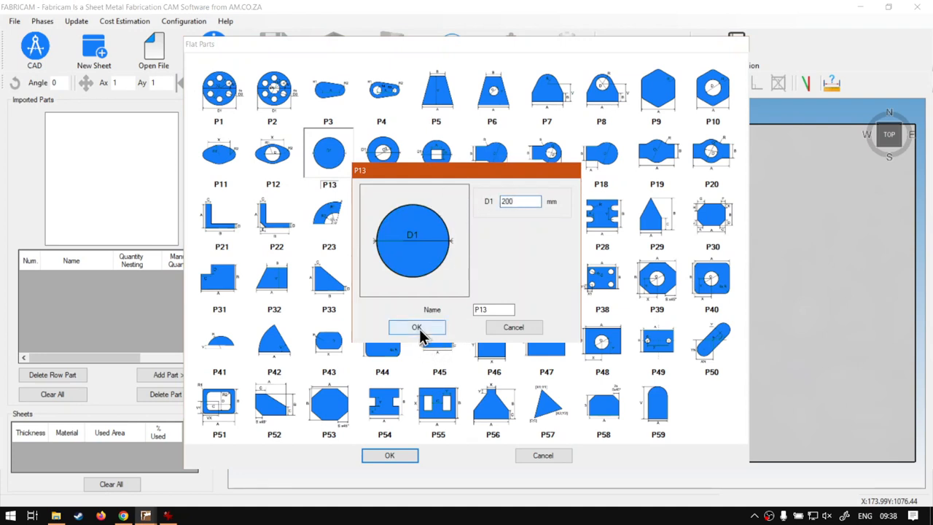
pyautogui.click(417, 327)
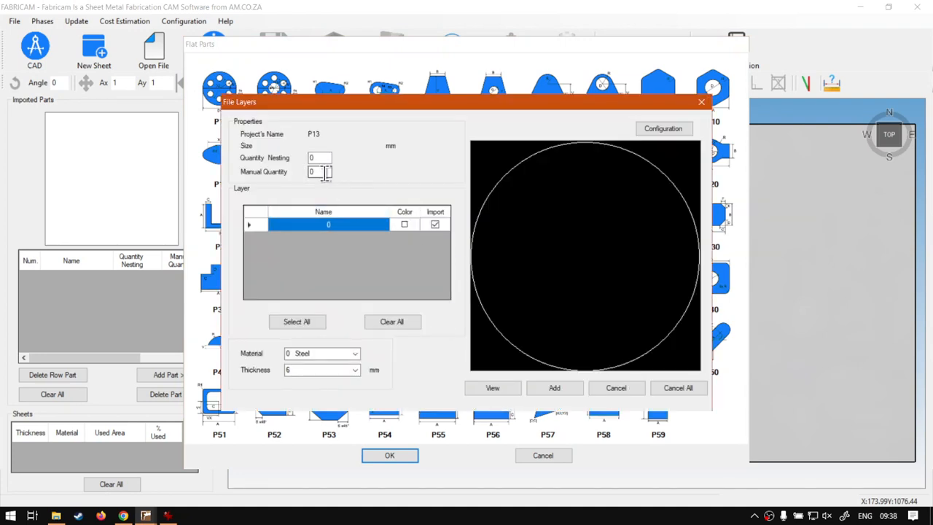
# Step: Set the part's manual quantity to 9 and add it to the imported parts
pyautogui.doubleClick(313, 172)
pyautogui.write('900')
pyautogui.doubleClick(319, 171)
pyautogui.write('9')
pyautogui.click(555, 388)
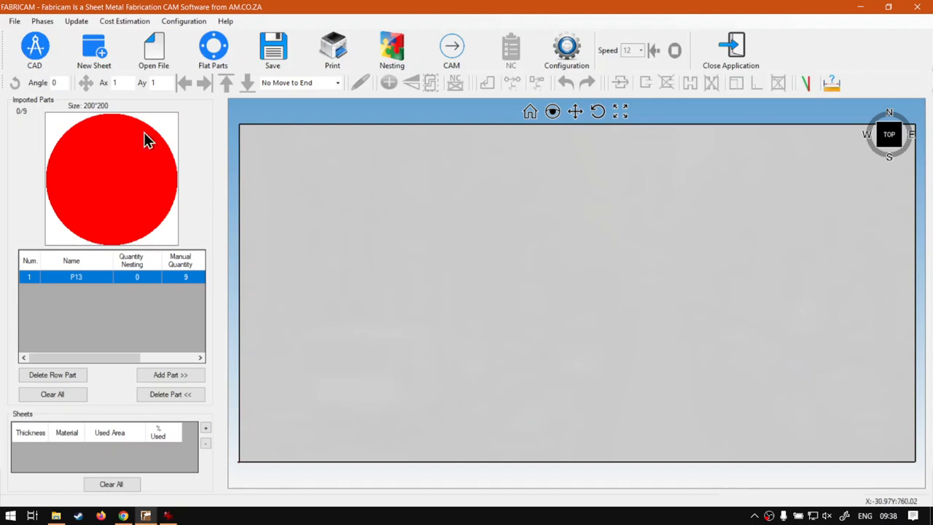
pyautogui.click(14, 21)
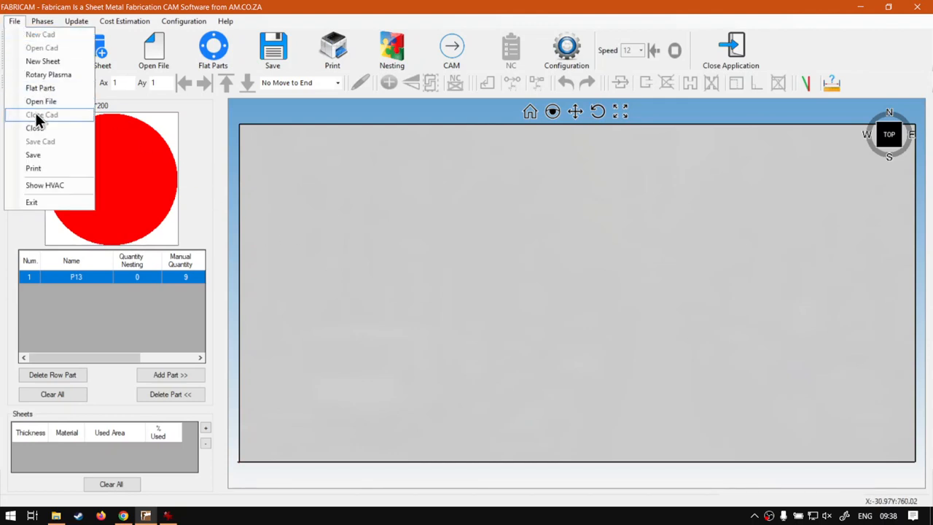
pyautogui.moveTo(35, 22)
pyautogui.moveTo(70, 21)
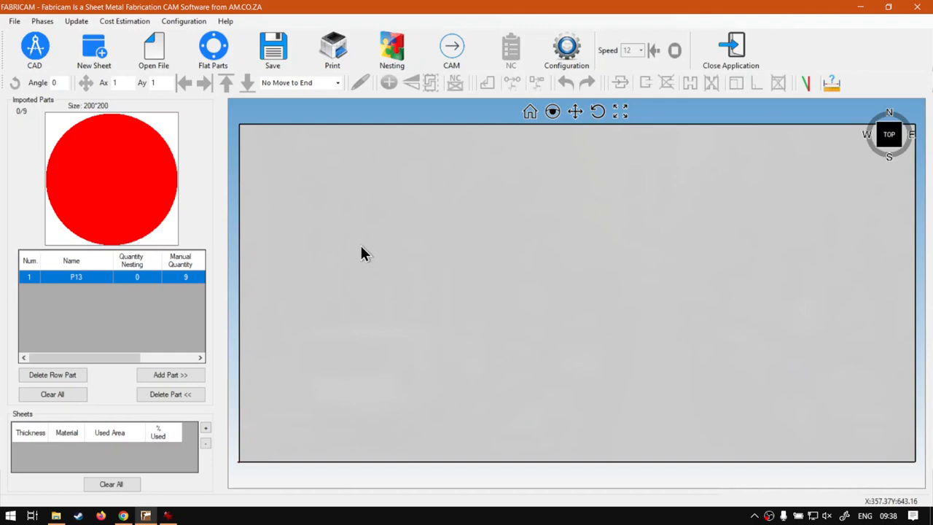
# Step: Place eight copies of the P13 circle side by side in a row along the sheet's upper edge
pyautogui.click(165, 376)
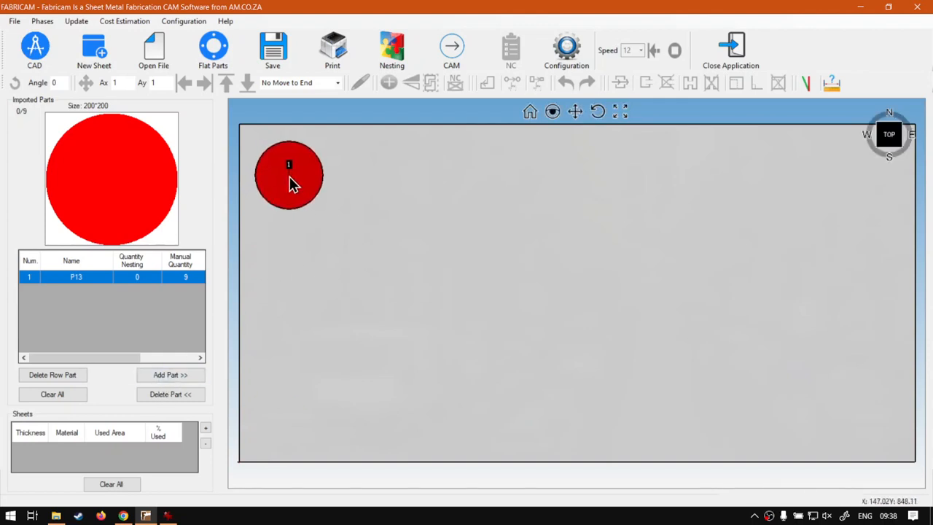
pyautogui.click(290, 181)
pyautogui.click(186, 376)
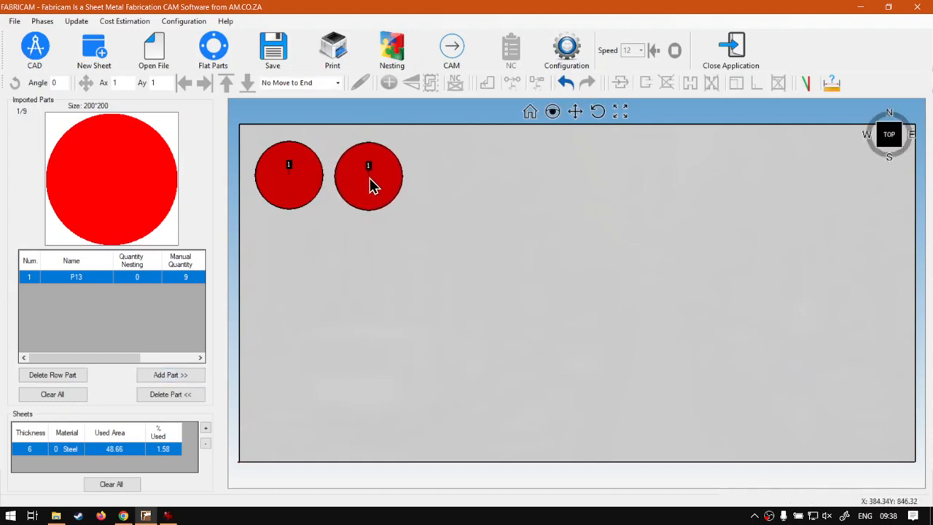
pyautogui.click(368, 183)
pyautogui.click(178, 376)
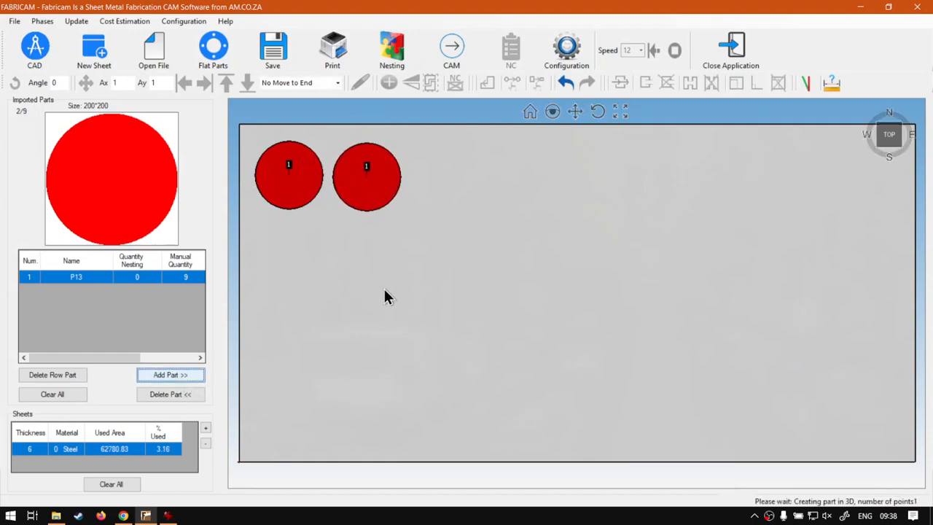
pyautogui.click(447, 185)
pyautogui.click(169, 375)
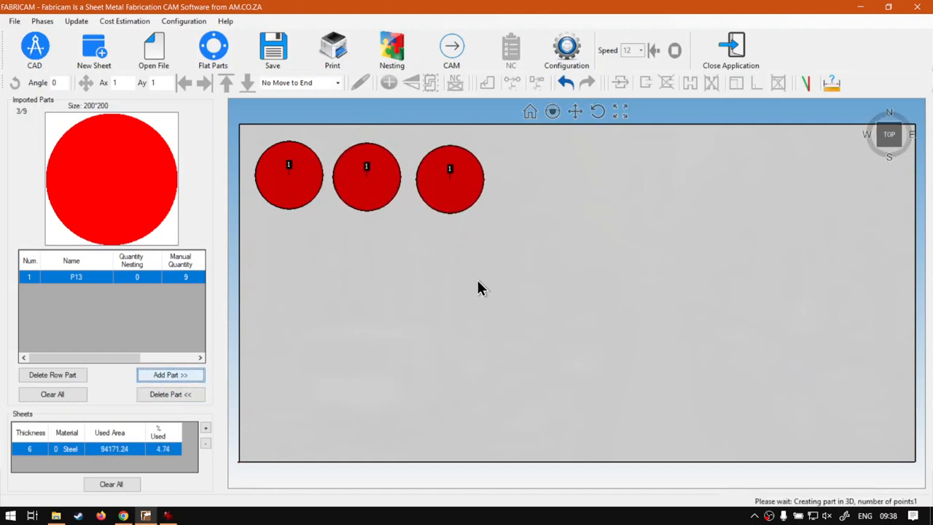
pyautogui.click(533, 191)
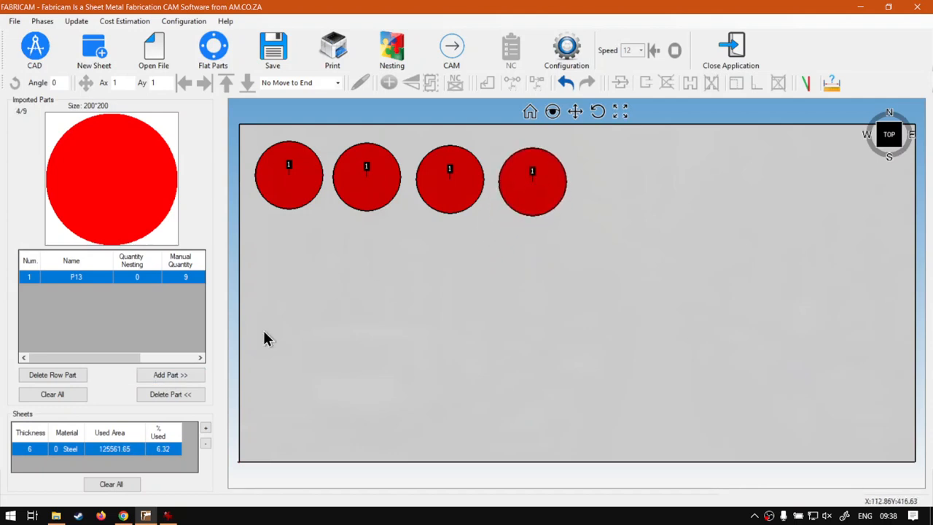
pyautogui.click(169, 375)
pyautogui.click(618, 183)
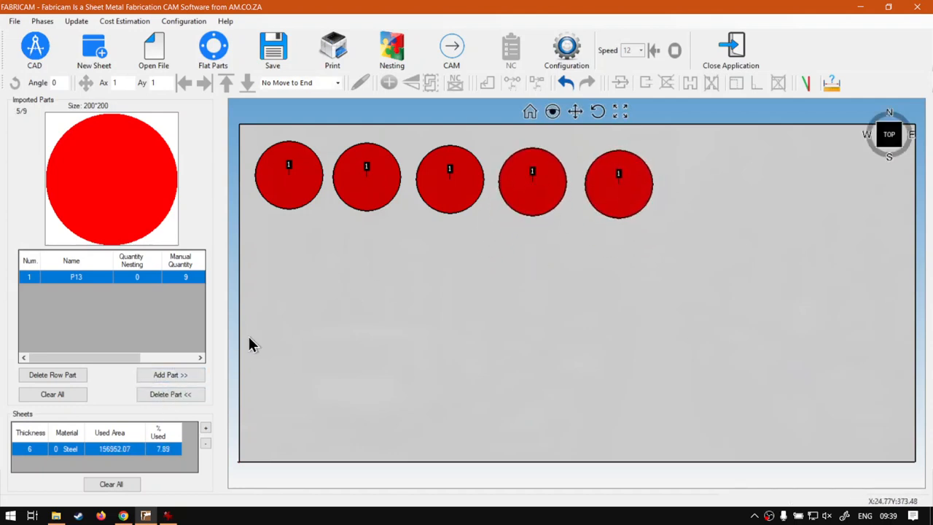
pyautogui.click(196, 373)
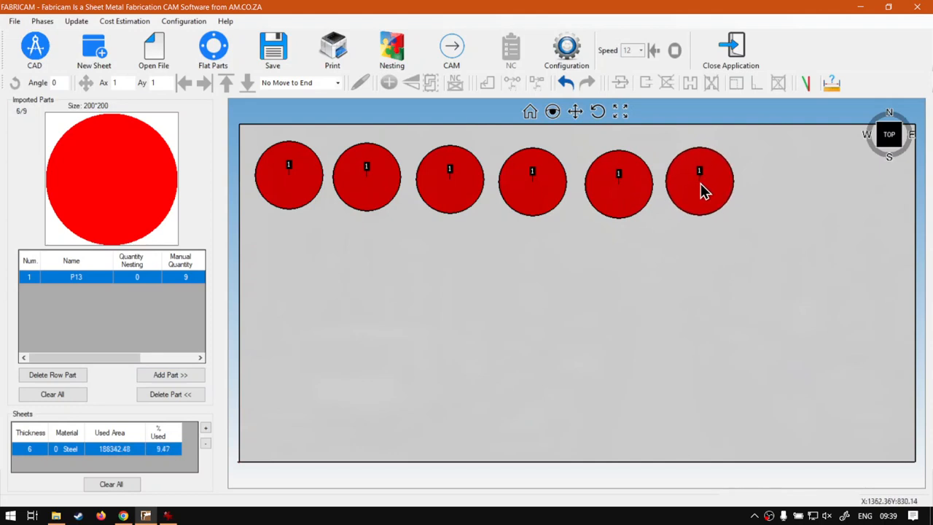
pyautogui.click(700, 184)
pyautogui.click(186, 378)
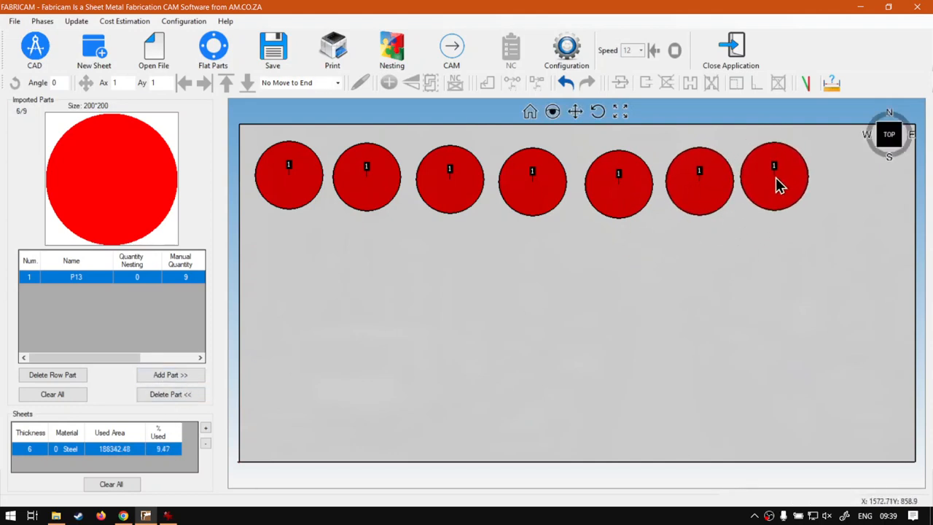
pyautogui.click(784, 191)
pyautogui.click(158, 376)
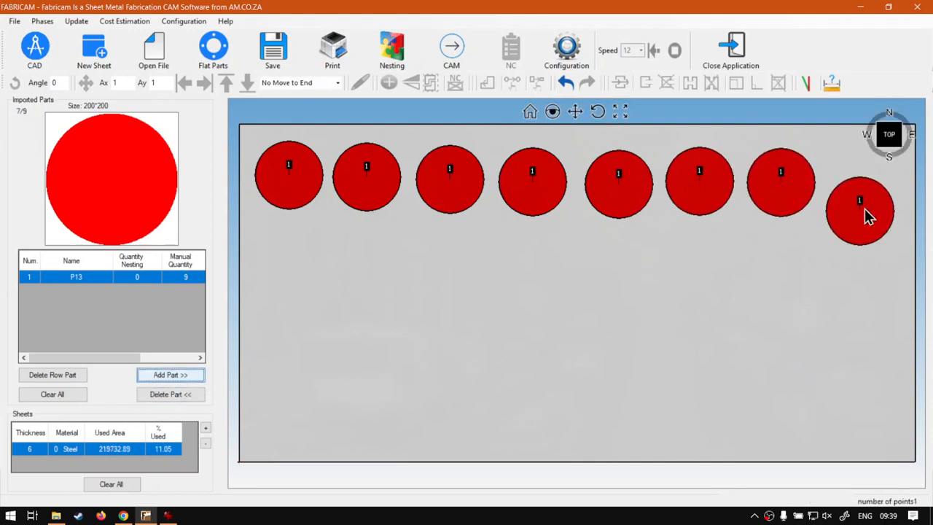
pyautogui.click(862, 191)
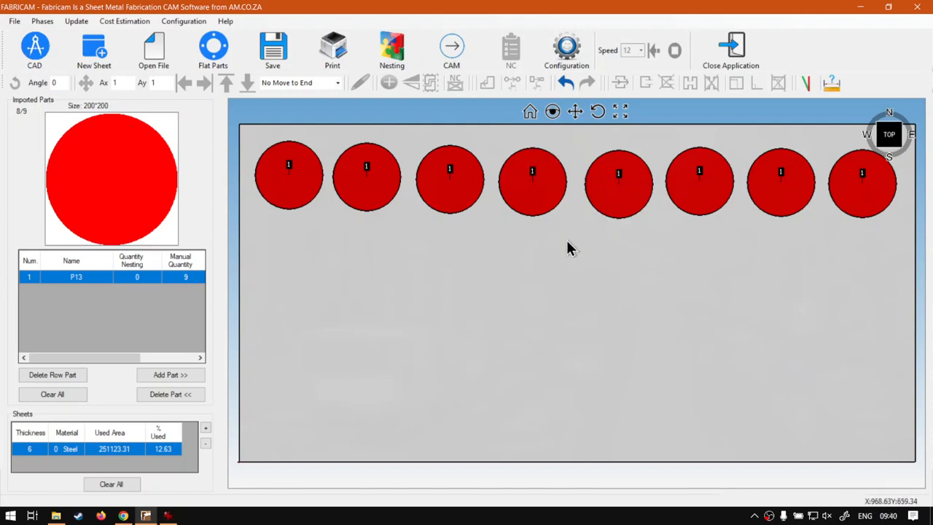
# Step: Undo the last four circle placements
pyautogui.click(565, 83)
pyautogui.click(566, 83)
pyautogui.click(566, 83)
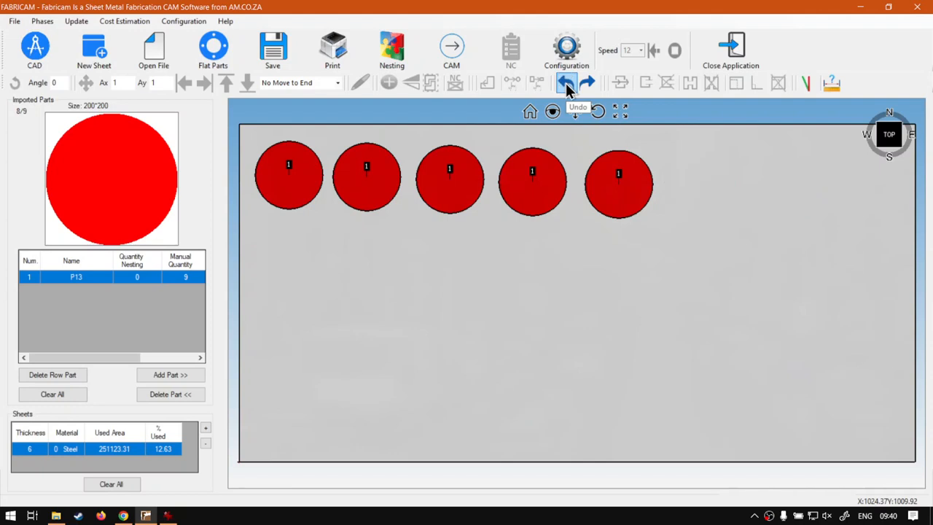
pyautogui.click(566, 83)
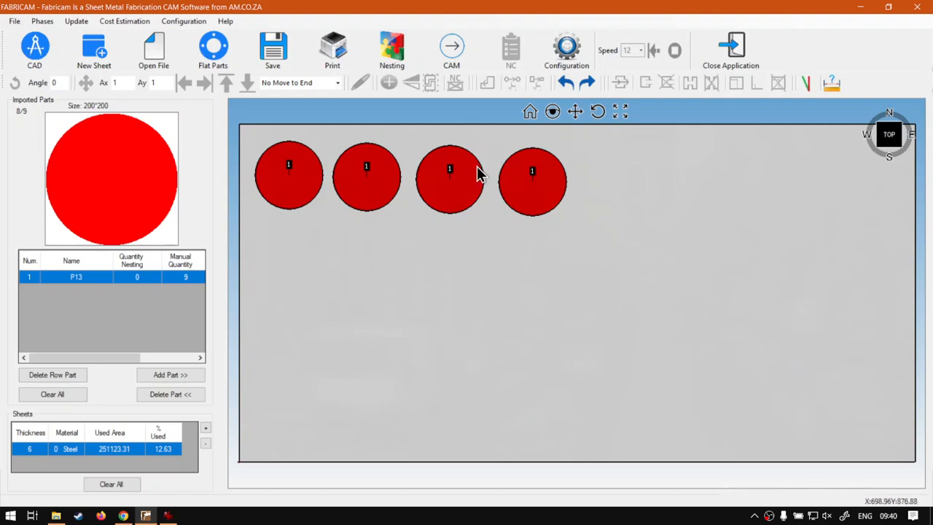
# Step: Redo the four undone circle placements to restore the full row of eight
pyautogui.click(590, 85)
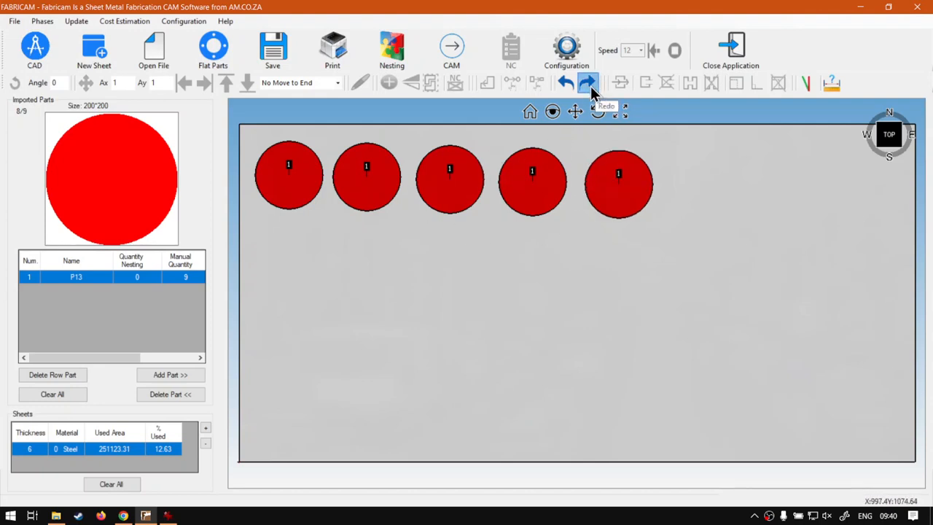
pyautogui.click(590, 85)
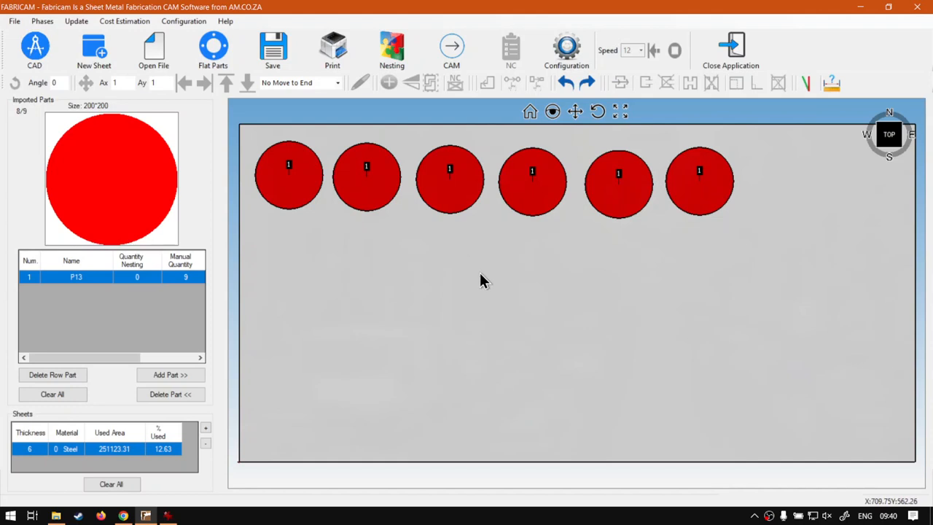
pyautogui.click(588, 84)
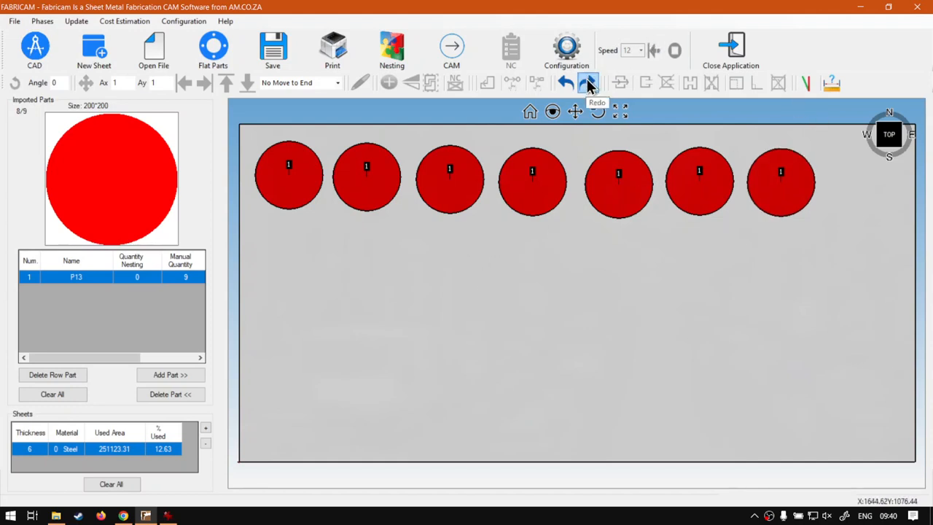
pyautogui.click(589, 85)
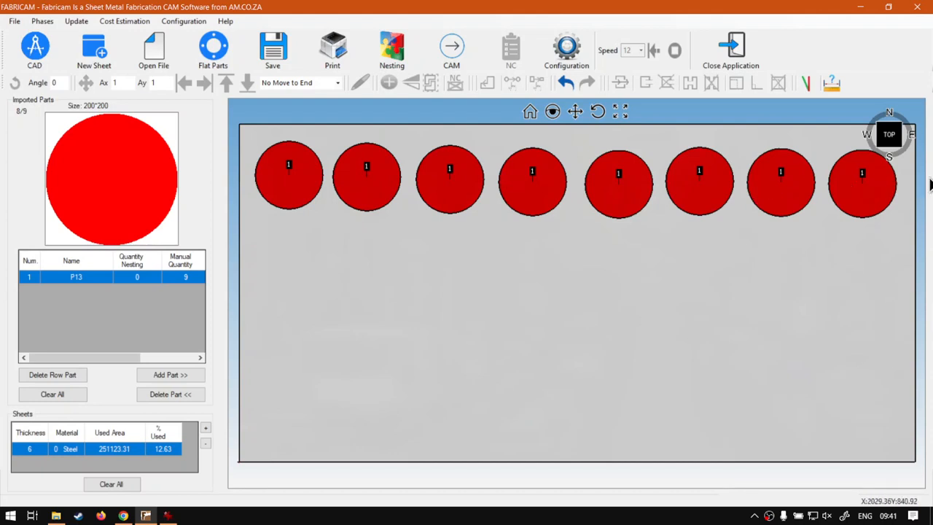
# Step: Select the first four circles of the row one by one, and clear the selection
pyautogui.click(304, 170)
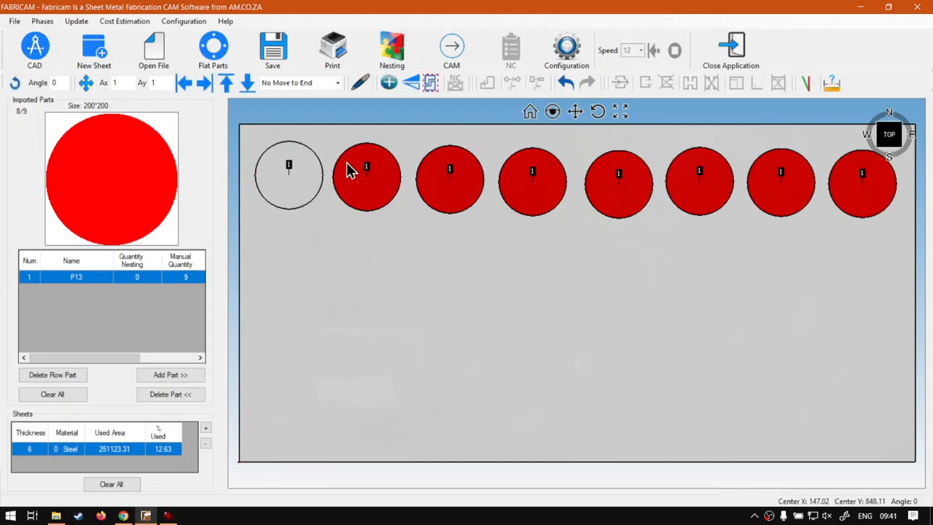
pyautogui.click(364, 191)
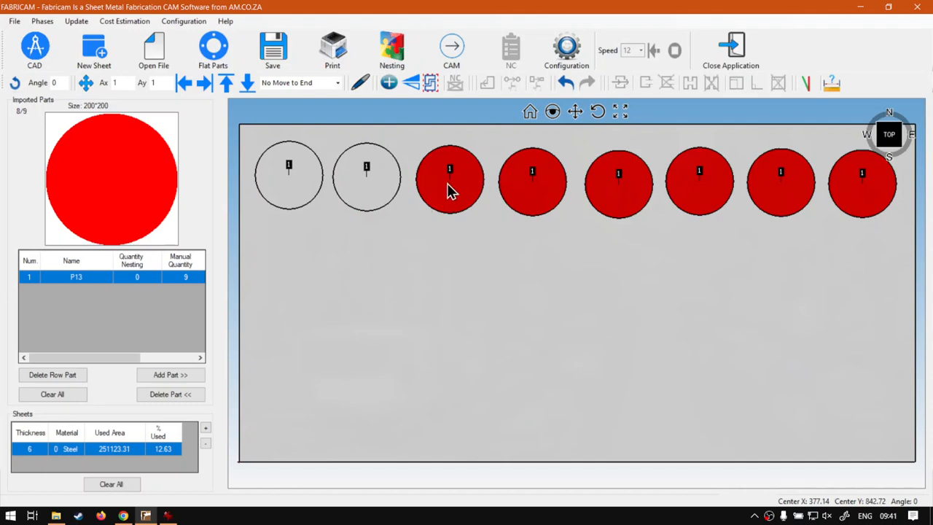
pyautogui.click(453, 190)
pyautogui.click(531, 188)
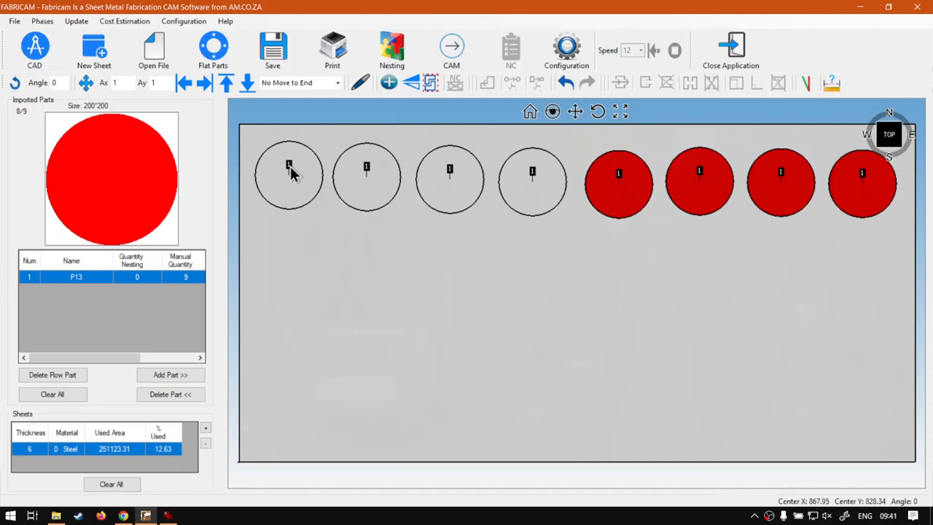
pyautogui.click(441, 295)
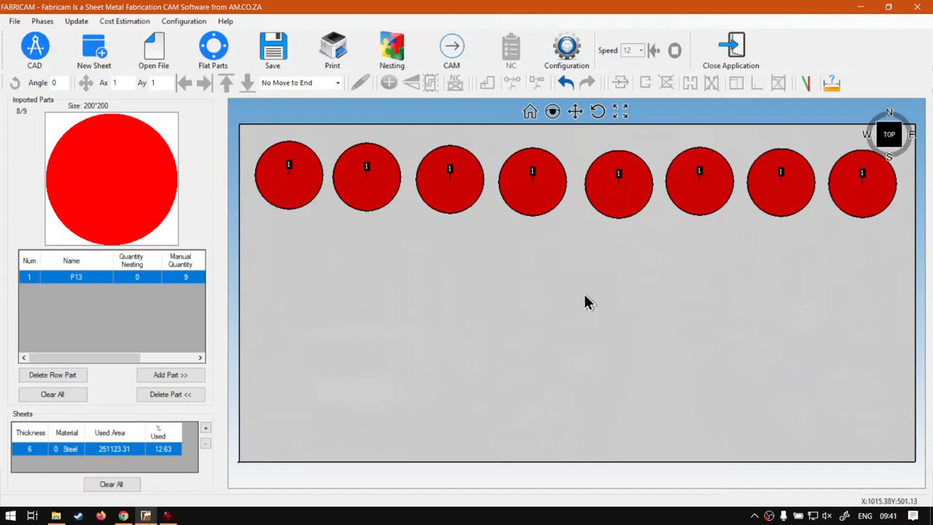
# Step: Undo the last five circle placements so only the first three circles remain on the sheet
pyautogui.click(565, 83)
pyautogui.click(565, 83)
pyautogui.click(565, 83)
pyautogui.click(565, 82)
pyautogui.click(565, 82)
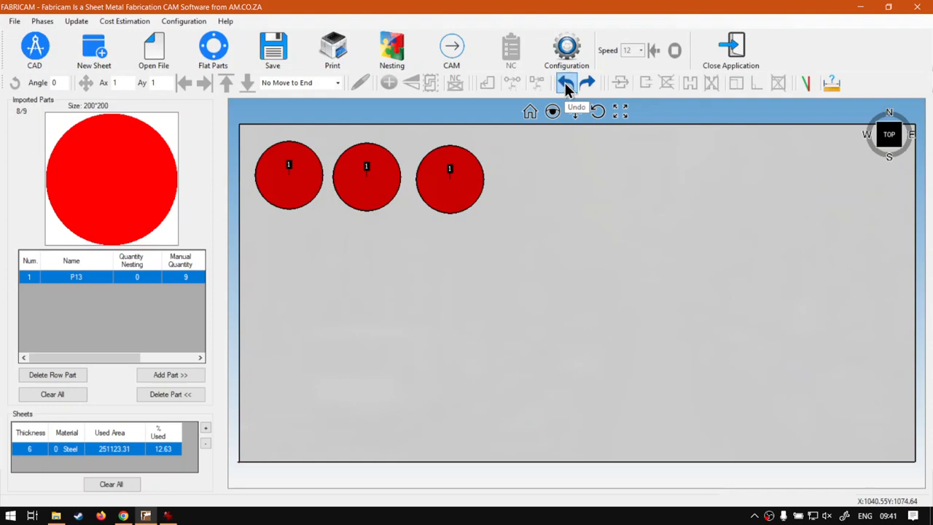
# Step: Move the second circle straight down below the gap between its neighbours, and undo the move
pyautogui.click(371, 181)
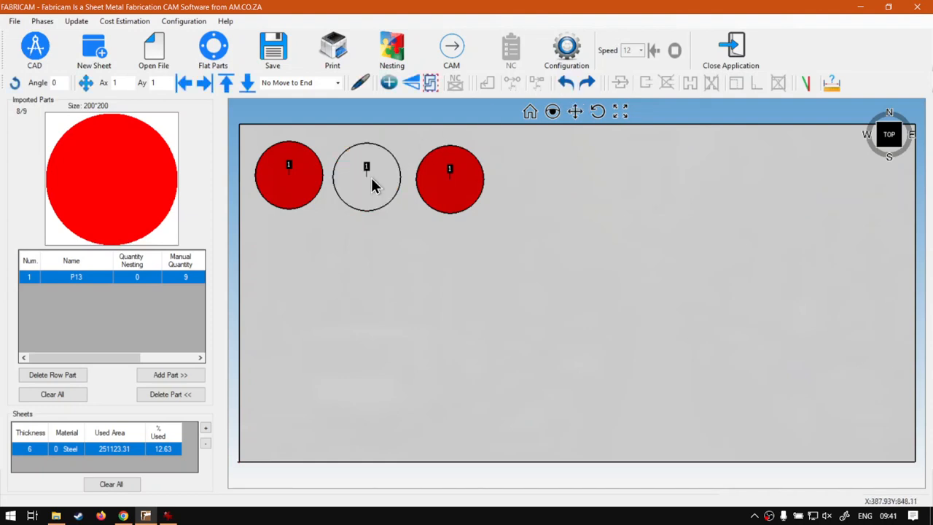
pyautogui.moveTo(371, 181); pyautogui.dragTo(370, 264)
pyautogui.click(428, 231)
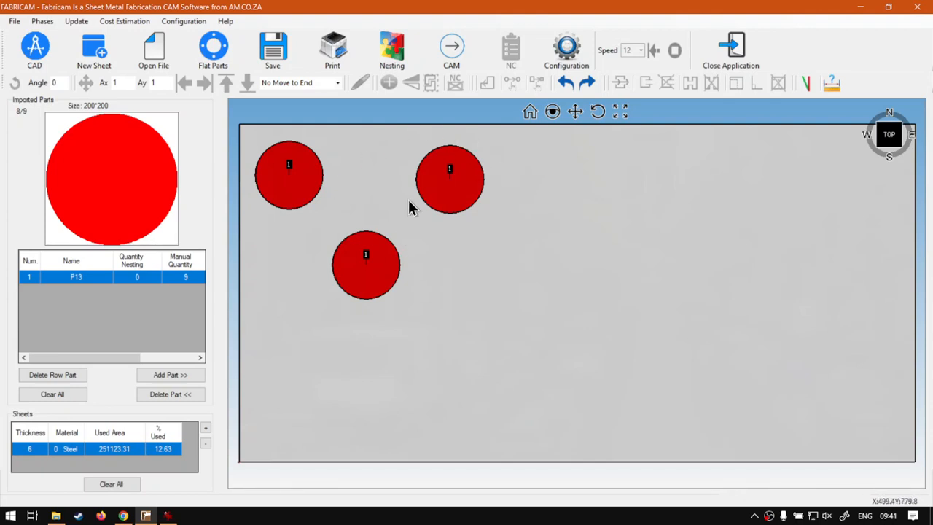
pyautogui.click(567, 84)
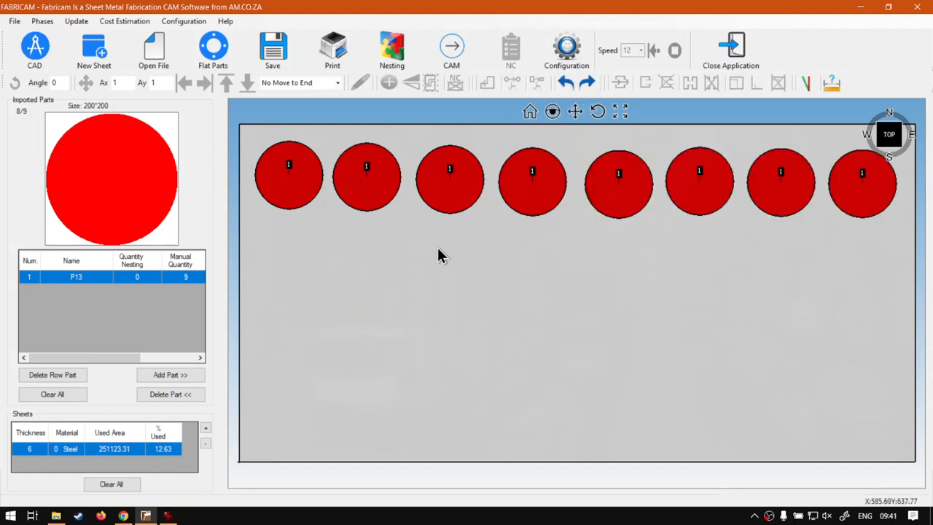
# Step: Undo the last three circle placements in the row of eight
pyautogui.click(569, 82)
pyautogui.click(569, 81)
pyautogui.click(569, 82)
# Step: Redo the three circle placements and the second circle's move, and undo that move again
pyautogui.click(588, 82)
pyautogui.click(588, 83)
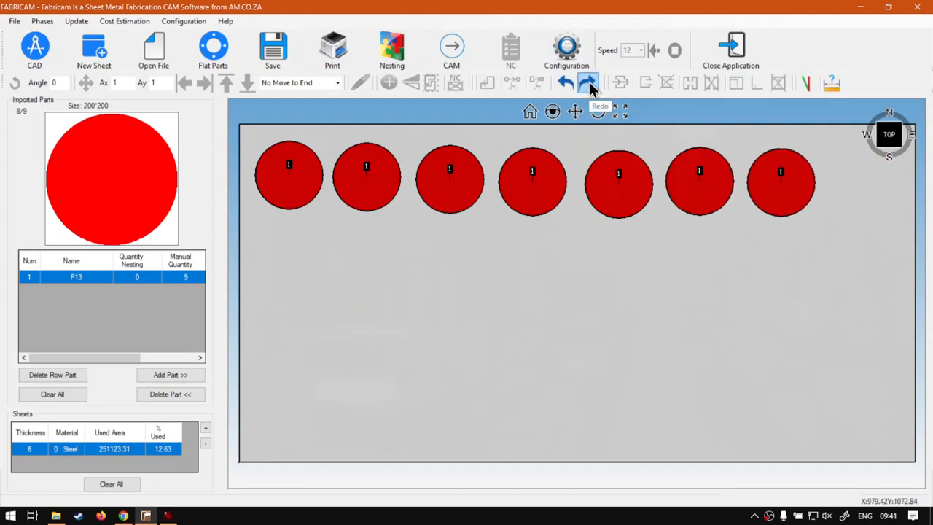
pyautogui.click(589, 84)
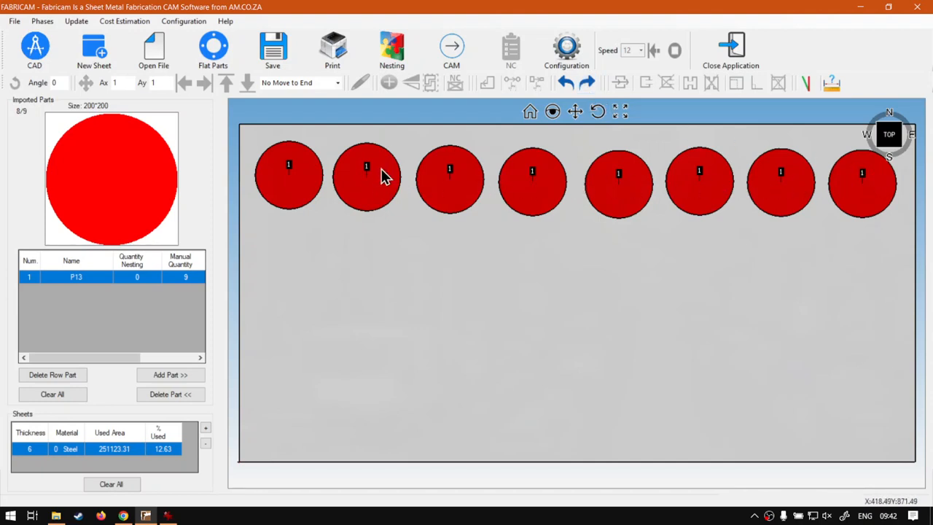
pyautogui.click(584, 85)
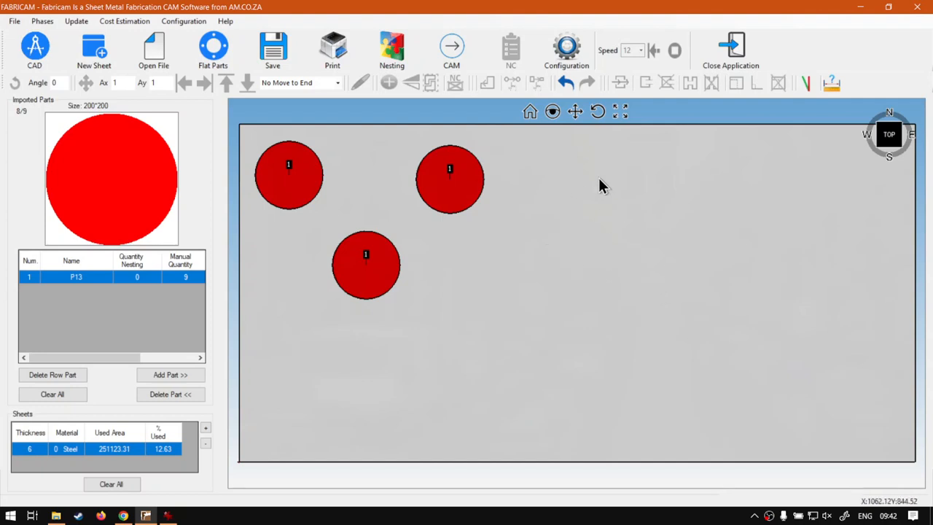
pyautogui.click(566, 85)
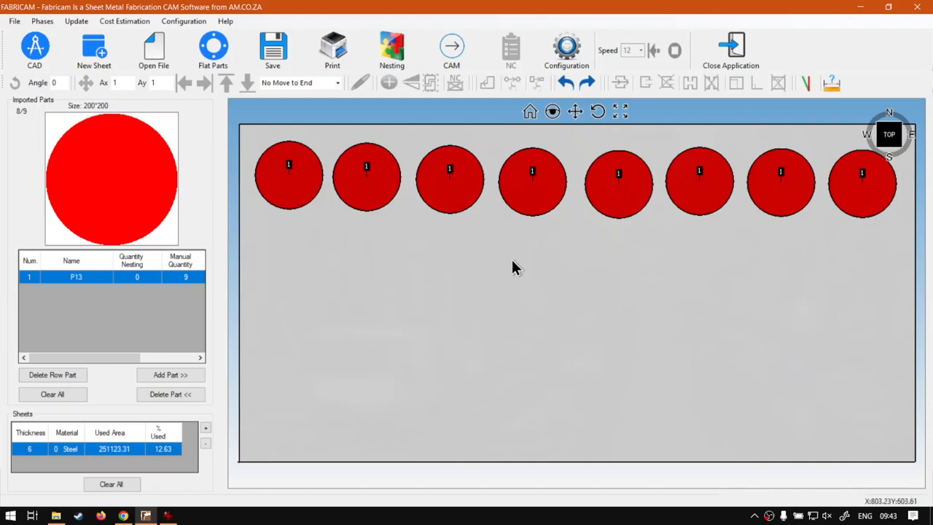
# Step: Switch to the Chrome browser
pyautogui.click(123, 516)
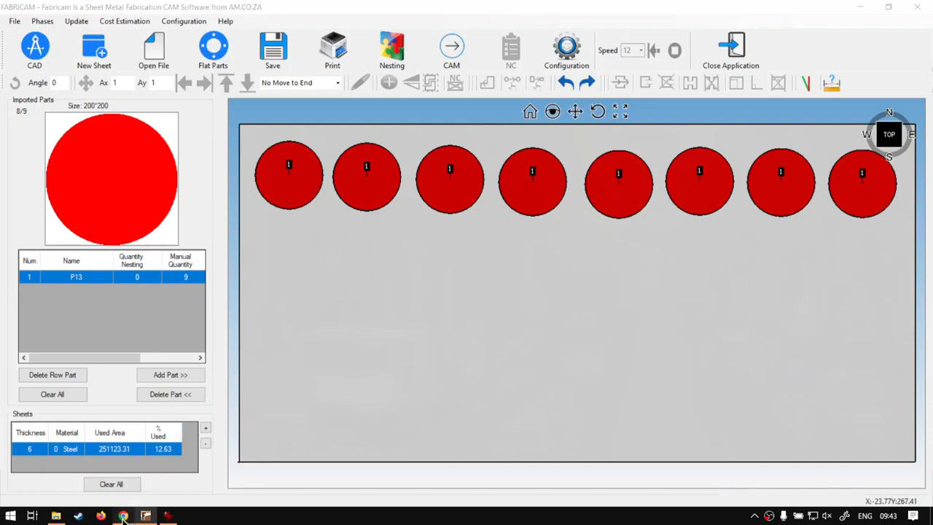